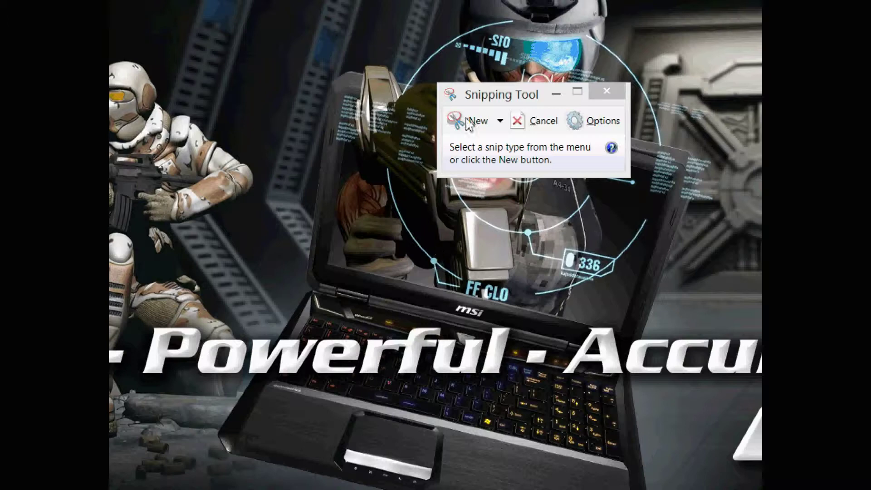
Nudge the capture bar aside and list the Free-form, Rectangular, Window and Full-screen snip types
{"action": "left_click_drag", "start_coordinate": [493, 94], "coordinate": [506, 99]}
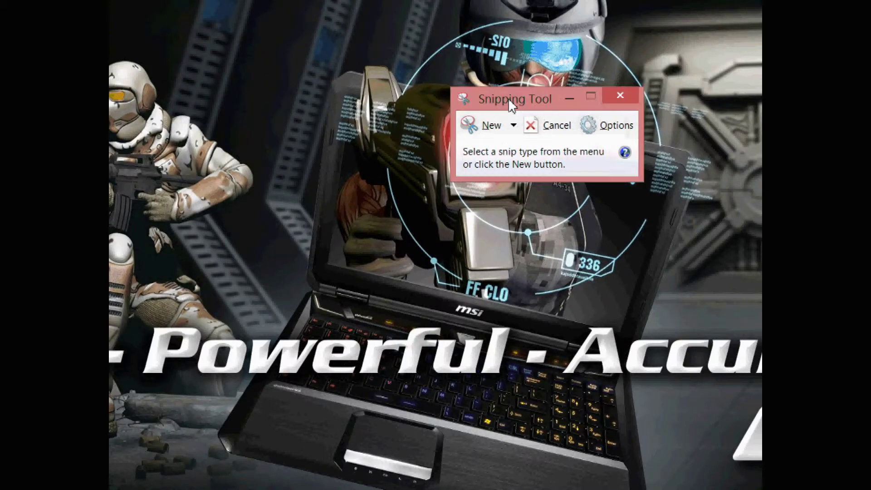
{"action": "left_click", "coordinate": [514, 126]}
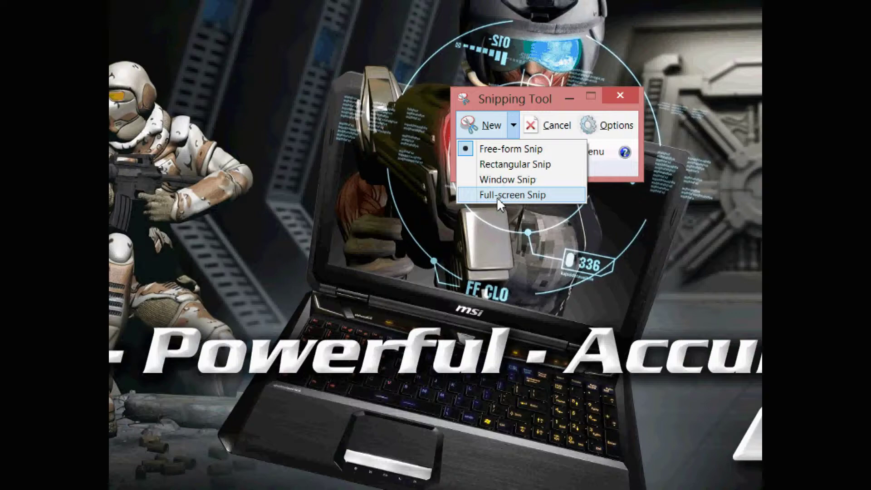
Take a Free-form Snip tracing around the laptop and soldier artwork
{"action": "left_click", "coordinate": [486, 152]}
{"action": "left_click", "coordinate": [484, 151]}
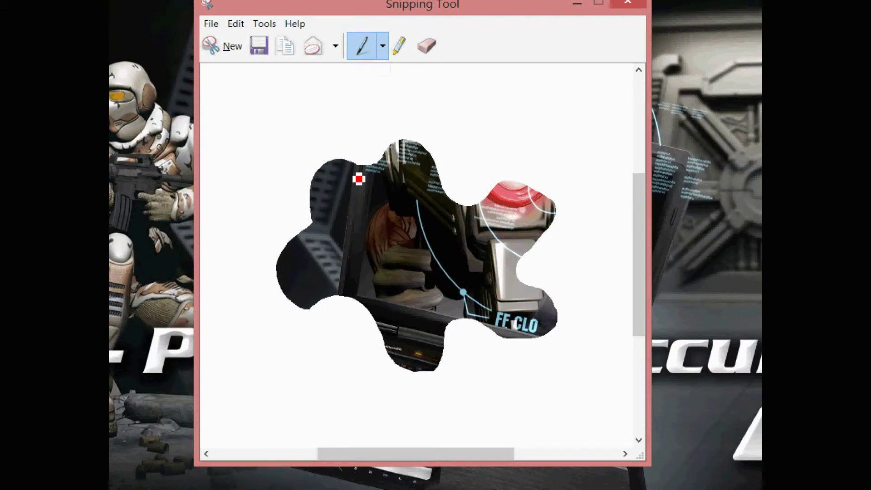
Draw a red loop, a blue curve and two thick purple custom-pen strokes on the snip
{"action": "mouse_move", "coordinate": [296, 150]}
{"action": "left_mouse_down"}
{"action": "mouse_move", "coordinate": [357, 111]}
{"action": "mouse_move", "coordinate": [453, 175]}
{"action": "mouse_move", "coordinate": [442, 146]}
{"action": "left_mouse_up"}
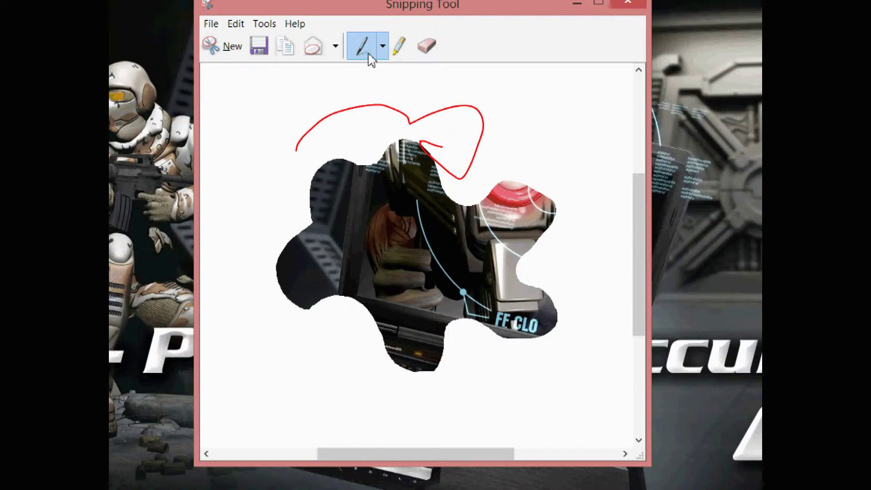
{"action": "left_click", "coordinate": [382, 46]}
{"action": "left_click", "coordinate": [380, 85]}
{"action": "mouse_move", "coordinate": [353, 184]}
{"action": "left_mouse_down"}
{"action": "mouse_move", "coordinate": [246, 190]}
{"action": "mouse_move", "coordinate": [278, 229]}
{"action": "left_mouse_up"}
{"action": "left_click", "coordinate": [382, 46]}
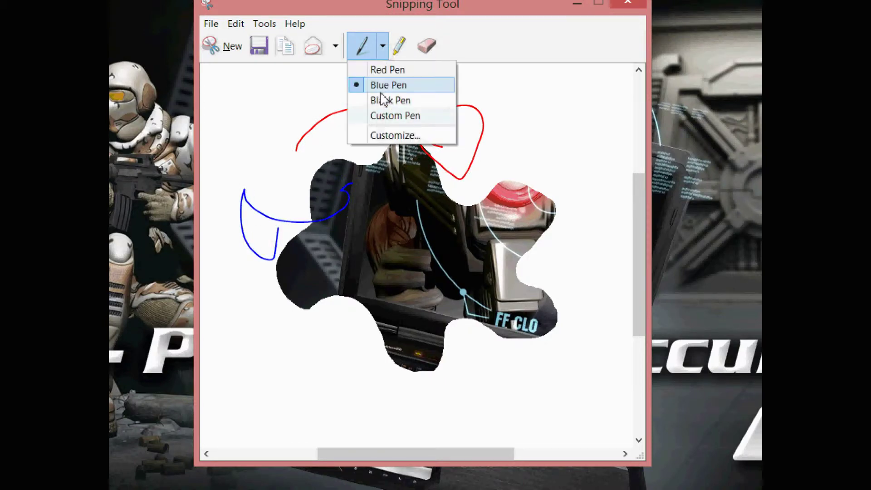
{"action": "left_click", "coordinate": [379, 116]}
{"action": "left_click_drag", "start_coordinate": [405, 145], "coordinate": [361, 150]}
{"action": "mouse_move", "coordinate": [401, 206]}
{"action": "left_mouse_down"}
{"action": "mouse_move", "coordinate": [467, 237]}
{"action": "mouse_move", "coordinate": [453, 159]}
{"action": "left_mouse_up"}
Change the custom pen to a Round tip pen and draw a purple curl at lower left
{"action": "left_click", "coordinate": [382, 46]}
{"action": "left_click", "coordinate": [381, 136]}
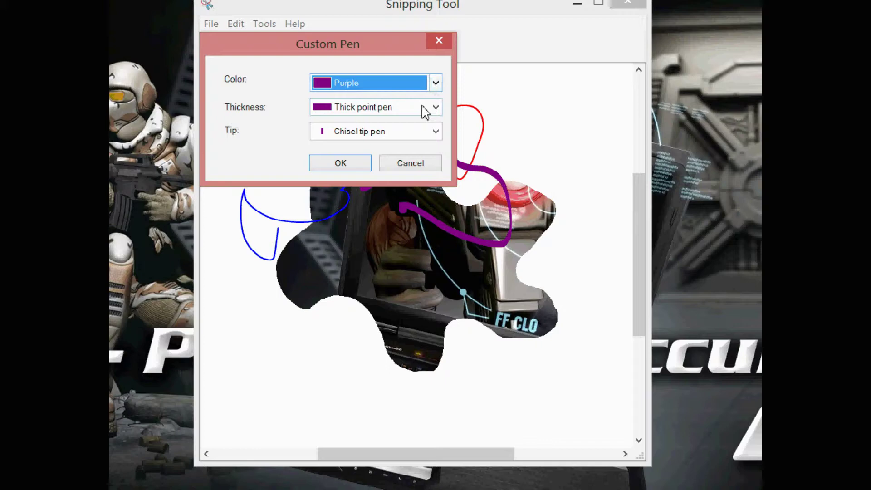
{"action": "left_click", "coordinate": [435, 131]}
{"action": "left_click", "coordinate": [357, 160]}
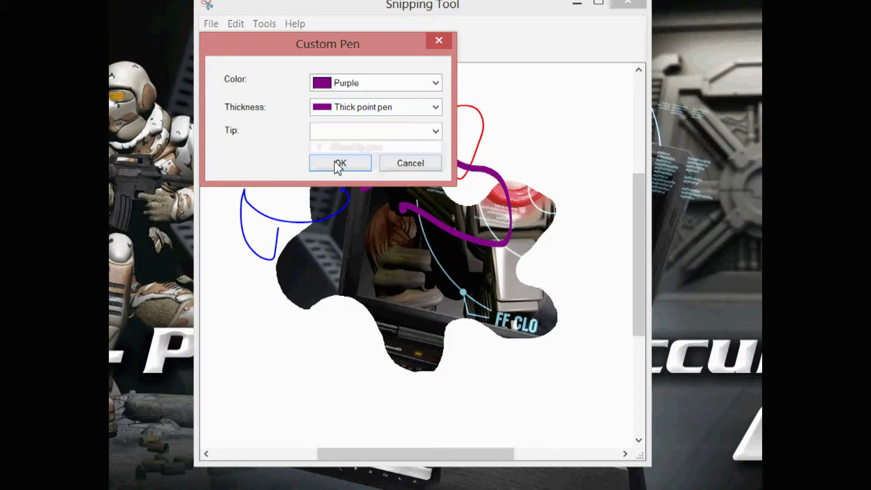
{"action": "left_click", "coordinate": [337, 165]}
{"action": "left_click_drag", "start_coordinate": [359, 256], "coordinate": [349, 365]}
Highlight the top and other areas of the snip in yellow
{"action": "left_click", "coordinate": [399, 45]}
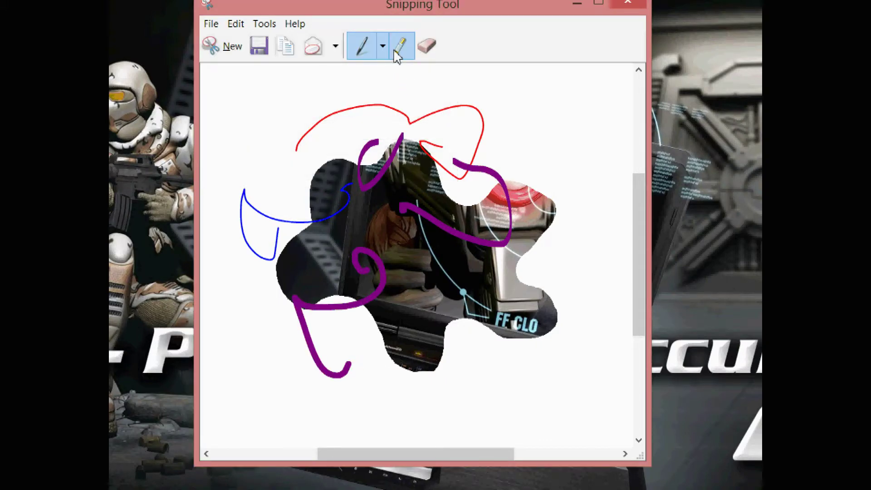
{"action": "mouse_move", "coordinate": [229, 134]}
{"action": "left_mouse_down"}
{"action": "mouse_move", "coordinate": [451, 117]}
{"action": "mouse_move", "coordinate": [365, 241]}
{"action": "mouse_move", "coordinate": [462, 243]}
{"action": "mouse_move", "coordinate": [454, 308]}
{"action": "mouse_move", "coordinate": [516, 334]}
{"action": "mouse_move", "coordinate": [424, 308]}
{"action": "mouse_move", "coordinate": [391, 349]}
{"action": "mouse_move", "coordinate": [394, 328]}
{"action": "left_mouse_up"}
{"action": "mouse_move", "coordinate": [295, 280]}
{"action": "left_mouse_down"}
{"action": "mouse_move", "coordinate": [326, 291]}
{"action": "mouse_move", "coordinate": [334, 277]}
{"action": "mouse_move", "coordinate": [512, 286]}
{"action": "mouse_move", "coordinate": [526, 248]}
{"action": "mouse_move", "coordinate": [472, 238]}
{"action": "left_mouse_up"}
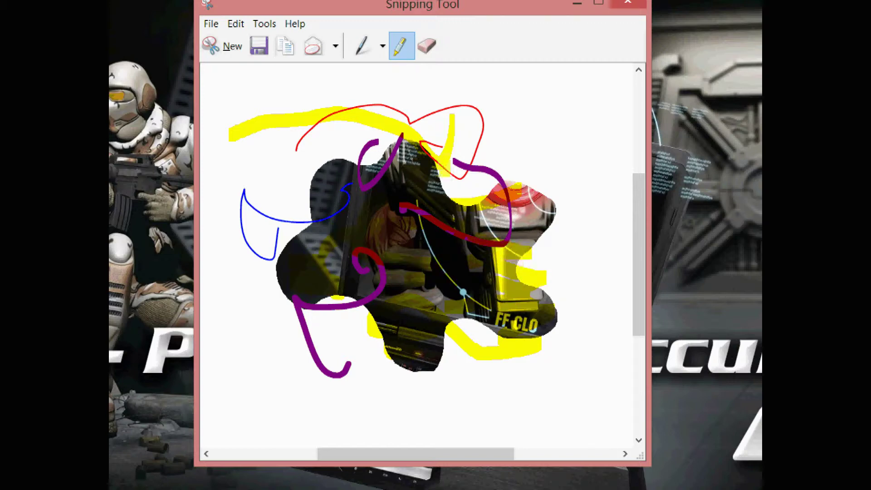
Erase the top yellow highlight, the red loop and the upper purple curves
{"action": "left_click", "coordinate": [427, 45]}
{"action": "left_click", "coordinate": [405, 110]}
{"action": "mouse_move", "coordinate": [405, 110]}
{"action": "left_mouse_down"}
{"action": "mouse_move", "coordinate": [485, 172]}
{"action": "mouse_move", "coordinate": [435, 222]}
{"action": "mouse_move", "coordinate": [390, 161]}
{"action": "left_mouse_up"}
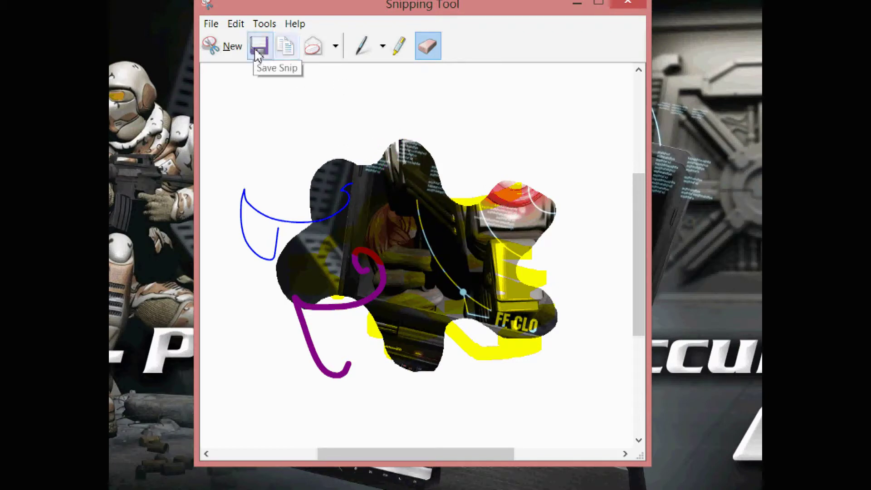
{"action": "left_click", "coordinate": [284, 45]}
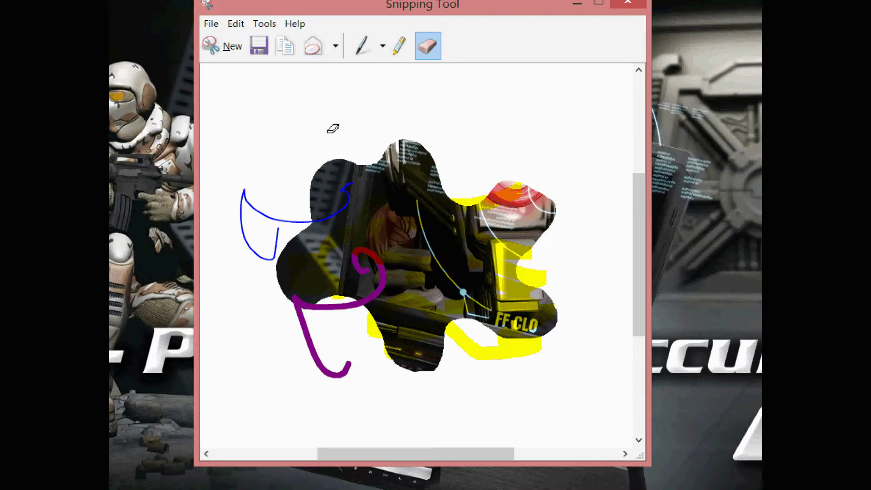
Start a new Rectangular Snip framing the laptop, gun and soldier artwork
{"action": "left_click", "coordinate": [242, 54]}
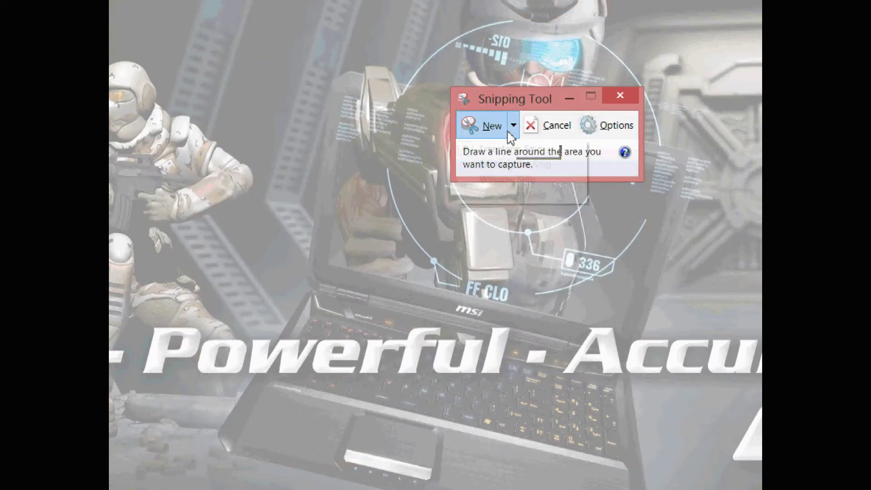
{"action": "left_click", "coordinate": [513, 130]}
{"action": "left_click", "coordinate": [503, 165]}
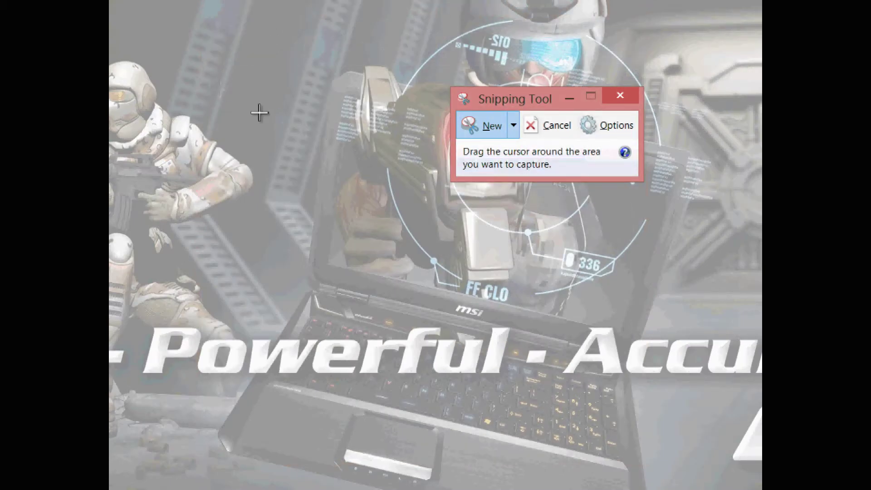
{"action": "left_click_drag", "start_coordinate": [169, 57], "coordinate": [691, 439]}
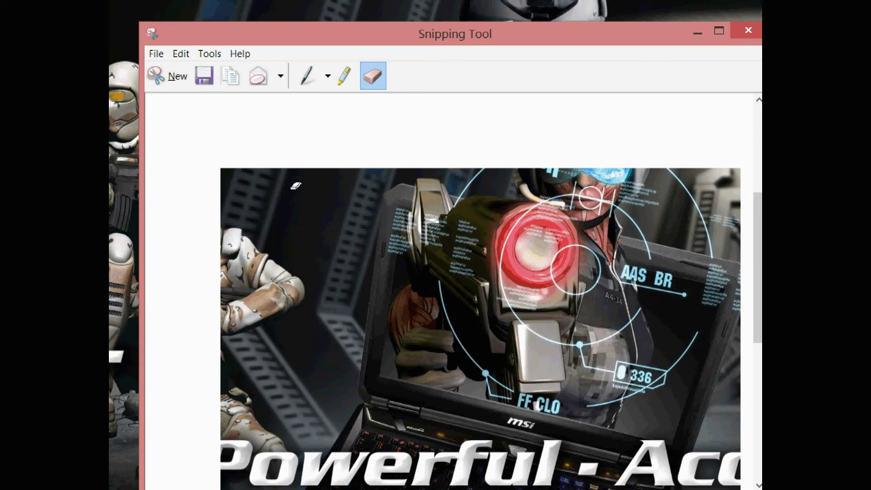
Add two yellow highlighter arcs near the gun and circle it with a purple pen loop
{"action": "left_click", "coordinate": [343, 82]}
{"action": "left_click_drag", "start_coordinate": [454, 202], "coordinate": [373, 240]}
{"action": "left_click_drag", "start_coordinate": [501, 247], "coordinate": [517, 342]}
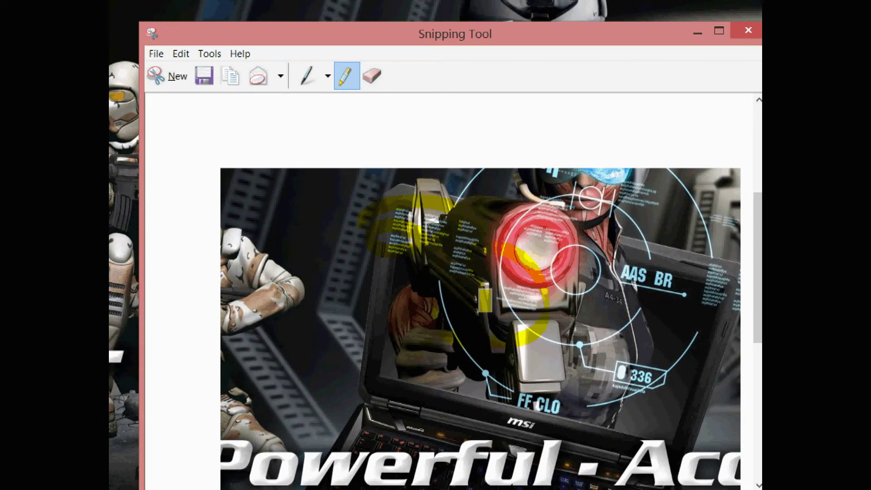
{"action": "left_click", "coordinate": [317, 82]}
{"action": "mouse_move", "coordinate": [363, 249]}
{"action": "left_mouse_down"}
{"action": "mouse_move", "coordinate": [348, 251]}
{"action": "mouse_move", "coordinate": [417, 240]}
{"action": "left_mouse_up"}
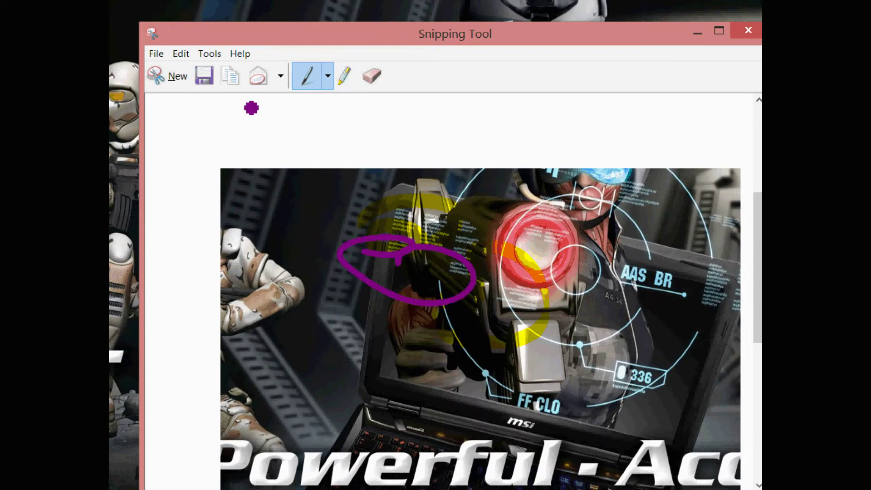
Open Tools > Options, move the dialog off the toolbar, and confirm with OK
{"action": "left_click", "coordinate": [208, 54]}
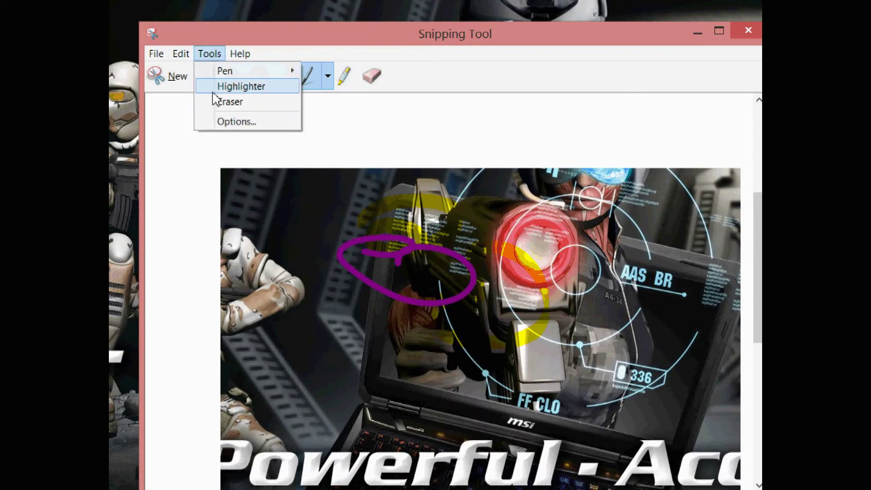
{"action": "left_click", "coordinate": [222, 121]}
{"action": "left_click_drag", "start_coordinate": [278, 83], "coordinate": [298, 112]}
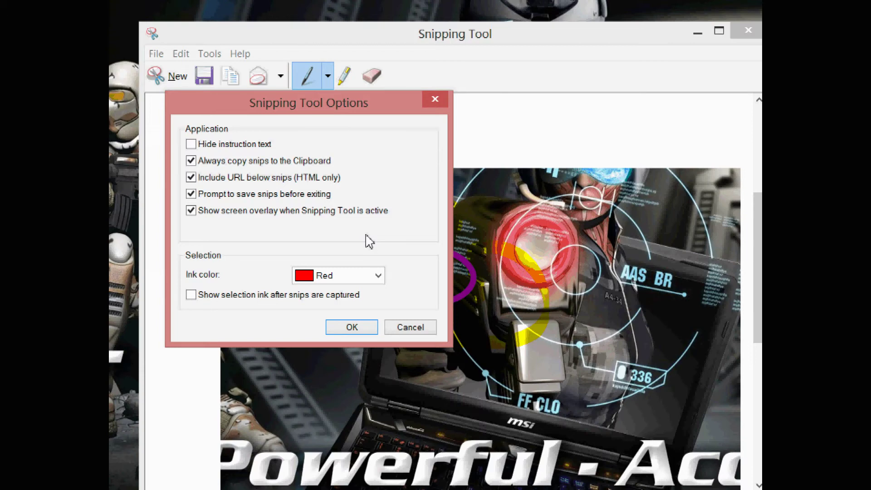
{"action": "left_click", "coordinate": [357, 328]}
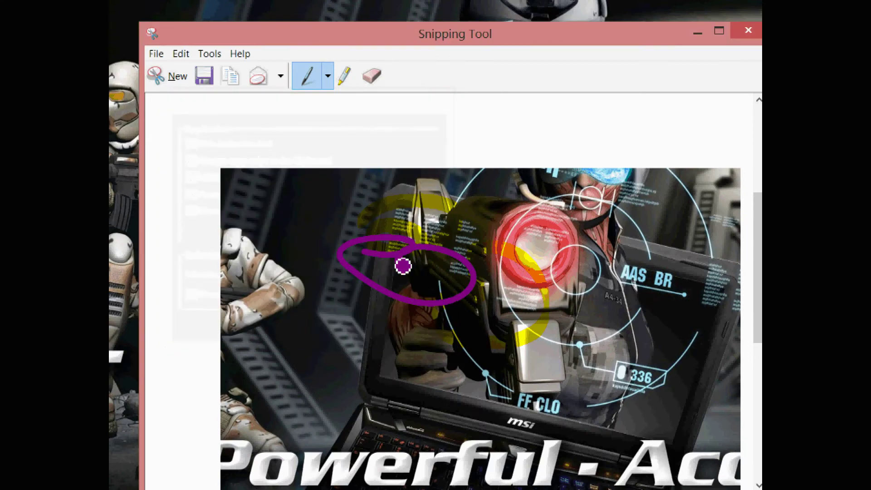